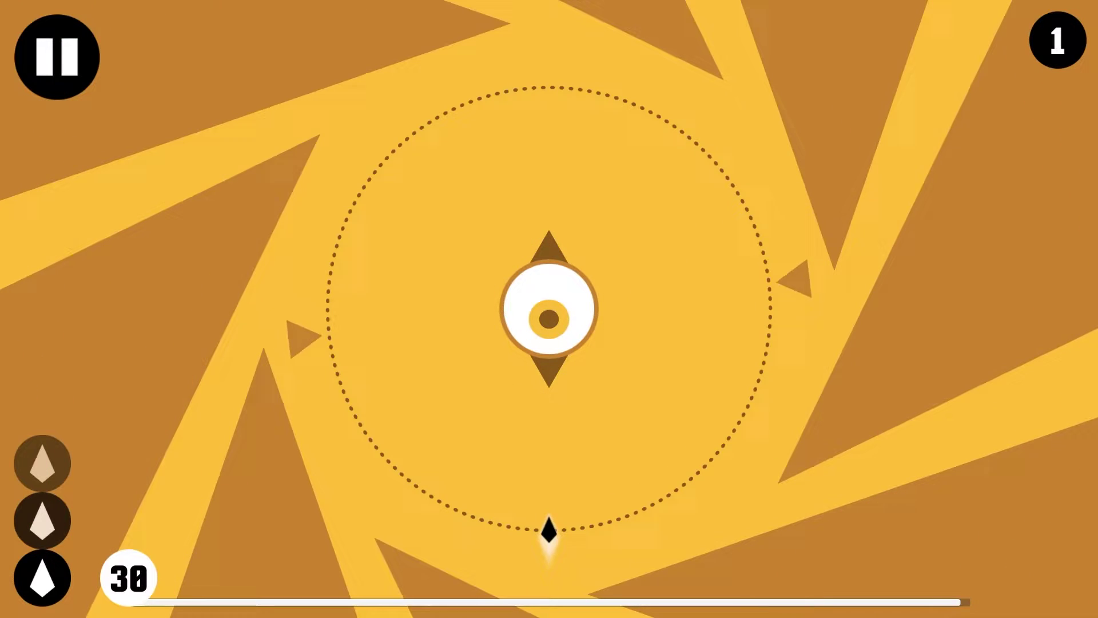
Steer the ship counterclockwise up the yellow ring to grab the pickup at the top
key("Right")
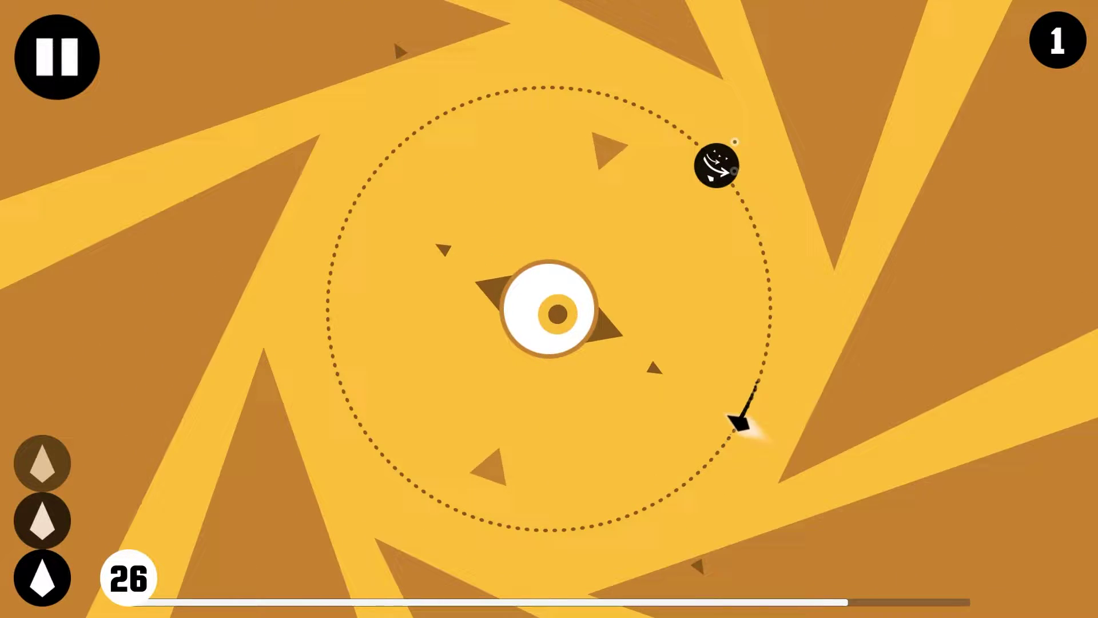
key("Right")
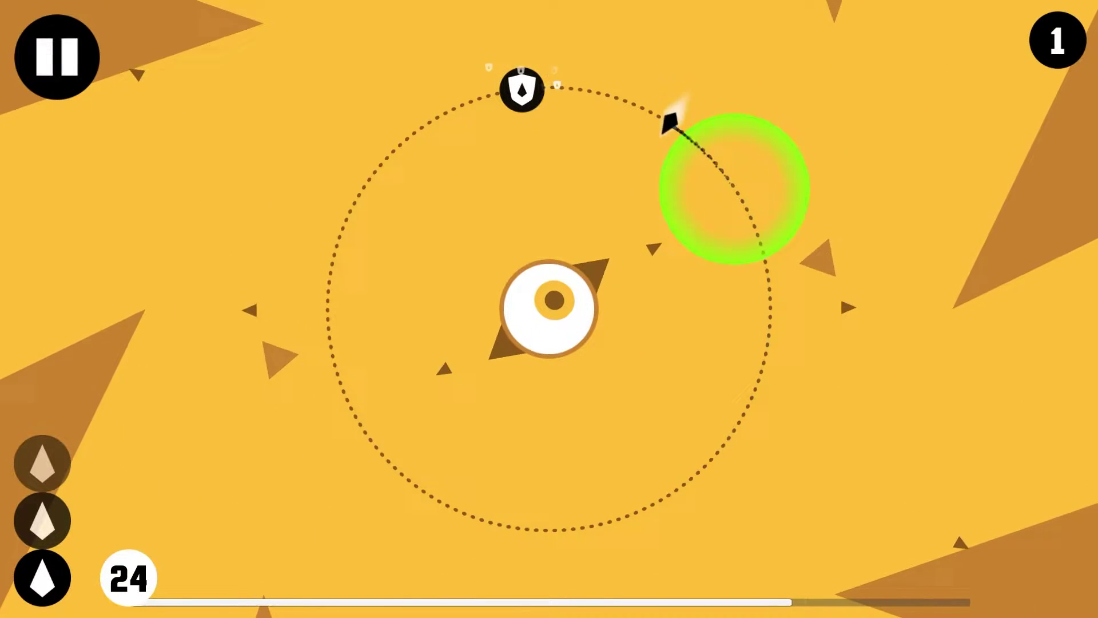
key("Right")
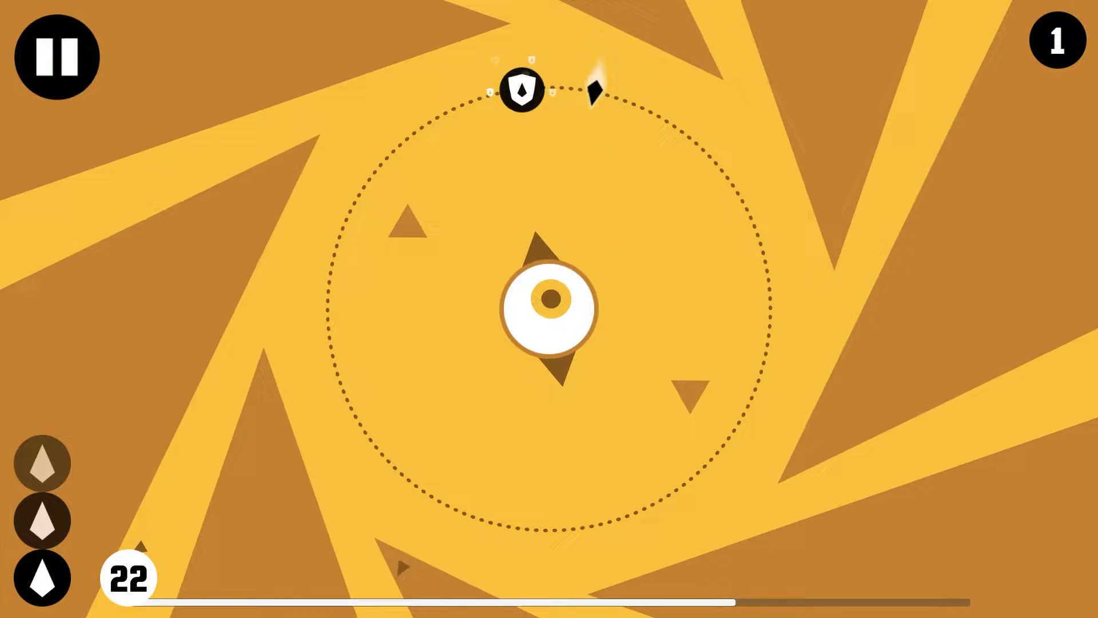
key("Right")
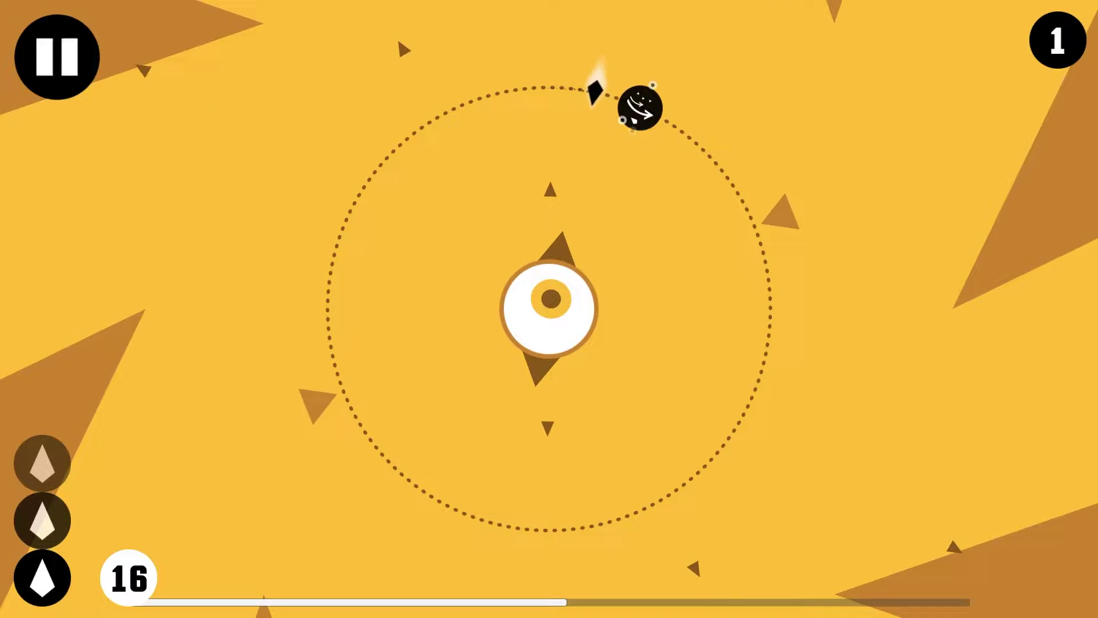
Collect the shield pickup and weave around the left-side hazards with three lives intact
key("Right")
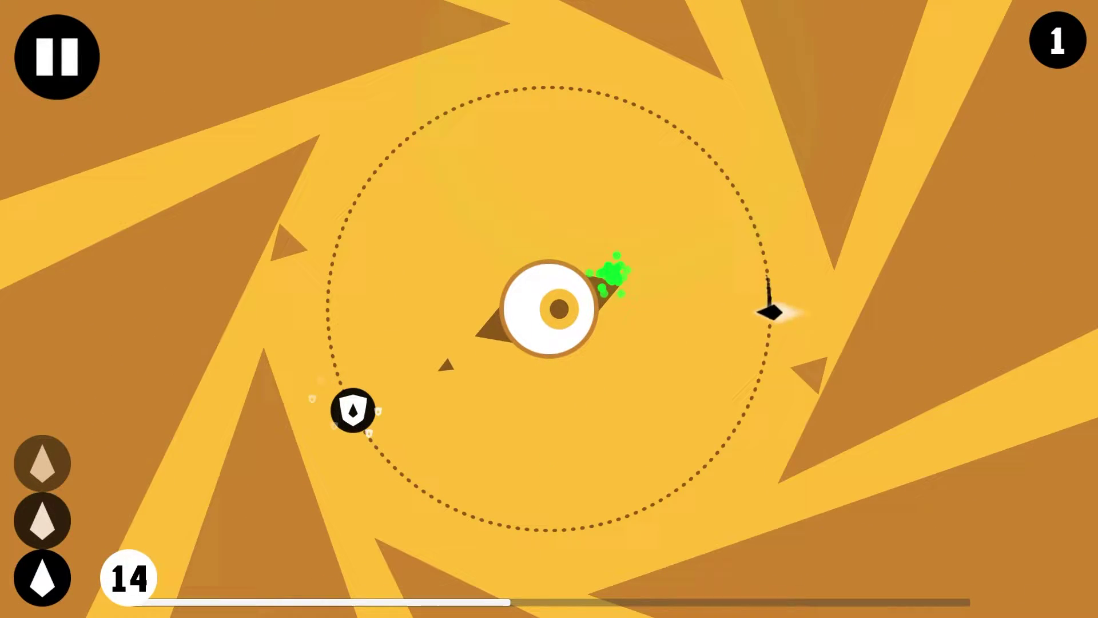
key("Right")
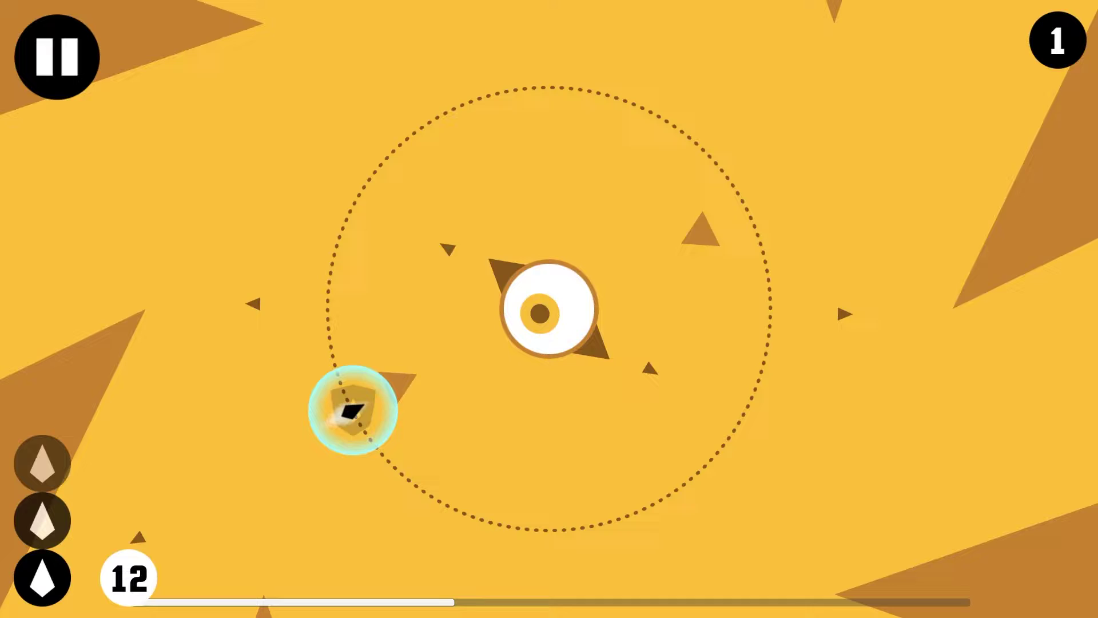
key("Right")
key("Left")
key("Right")
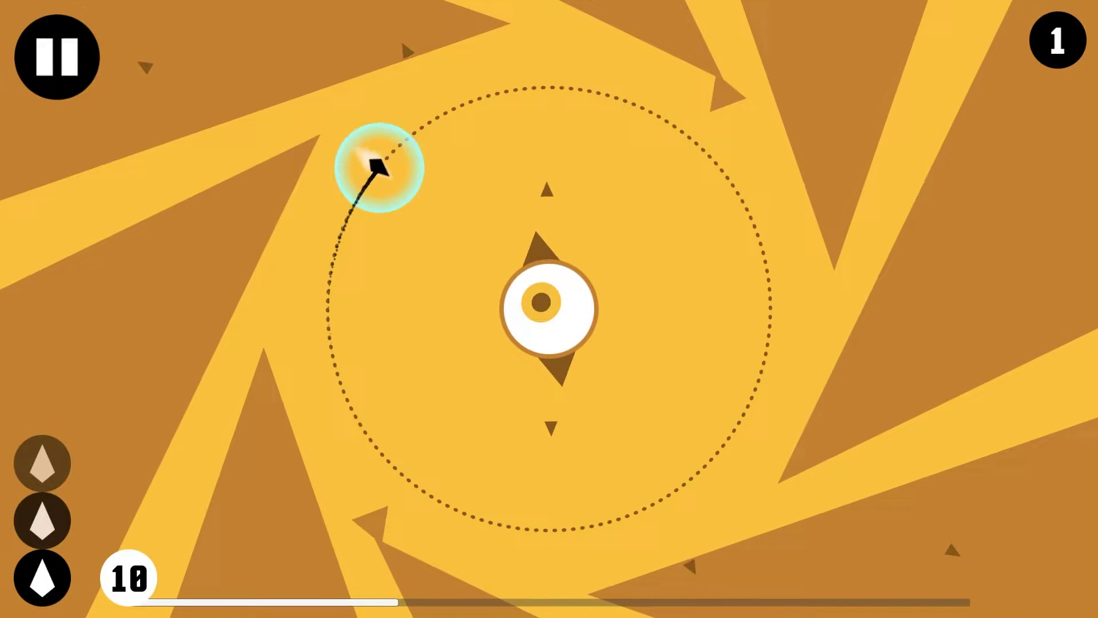
key("Left")
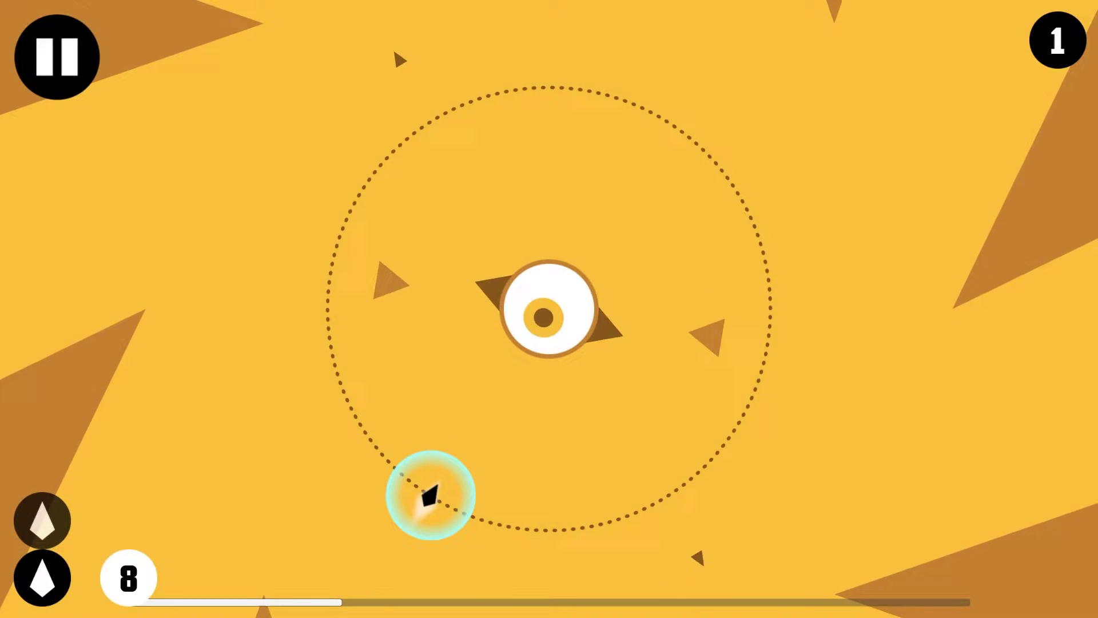
key("Right")
key("Left")
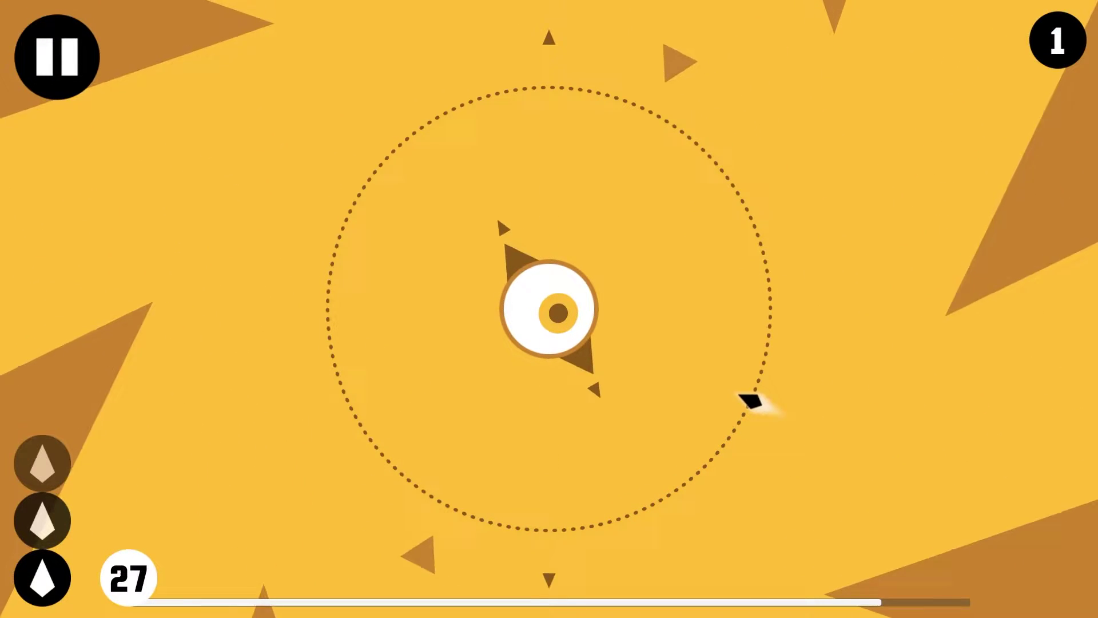
Keep dodging until level 6 ends and blue level 7 begins at timer 23
key("space")
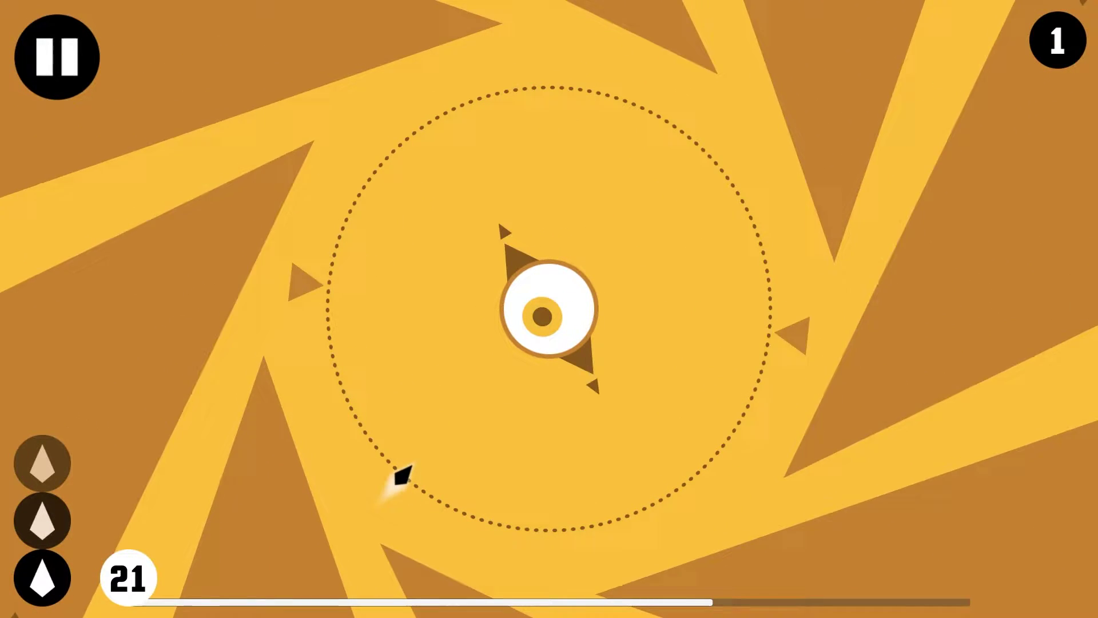
key("space")
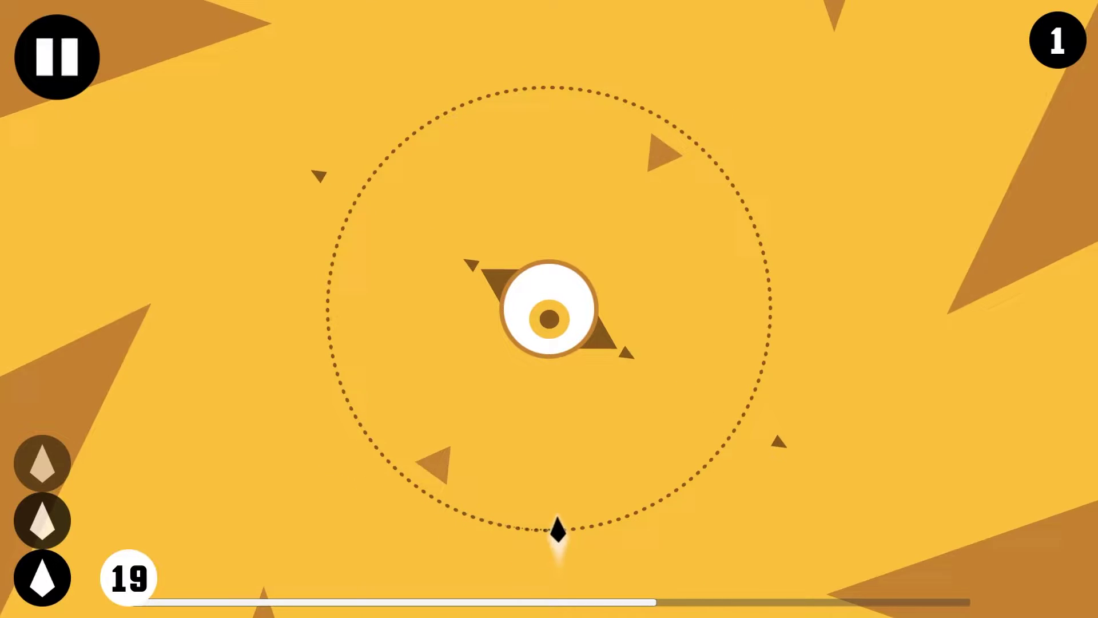
key("space")
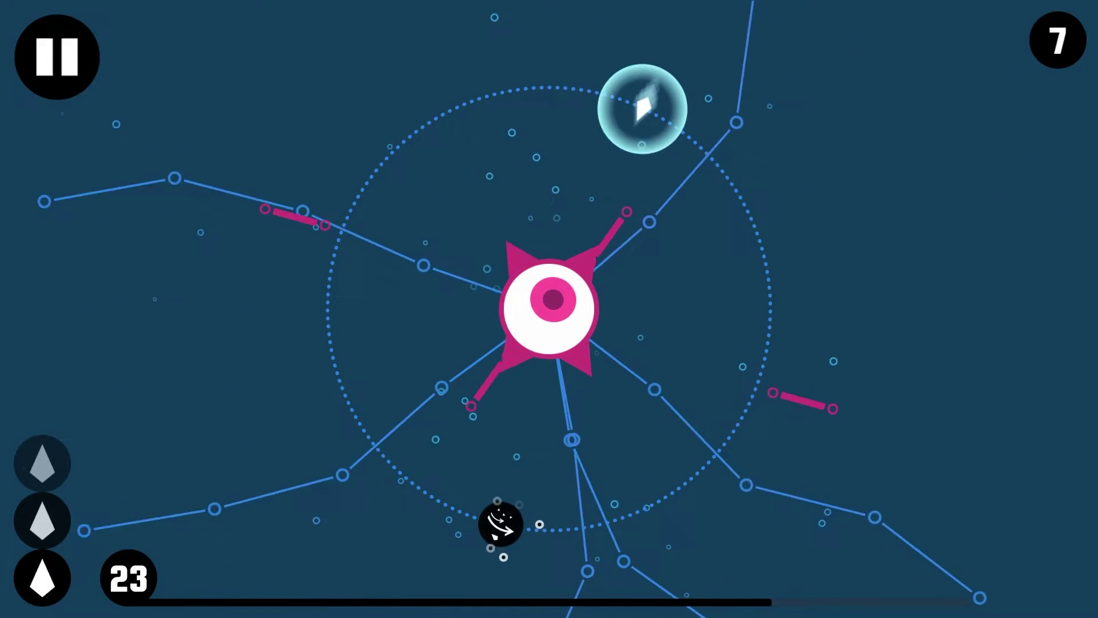
Orbit the ship clear of the web and the green blast during stage 7
left_click(549, 309)
left_click(550, 309)
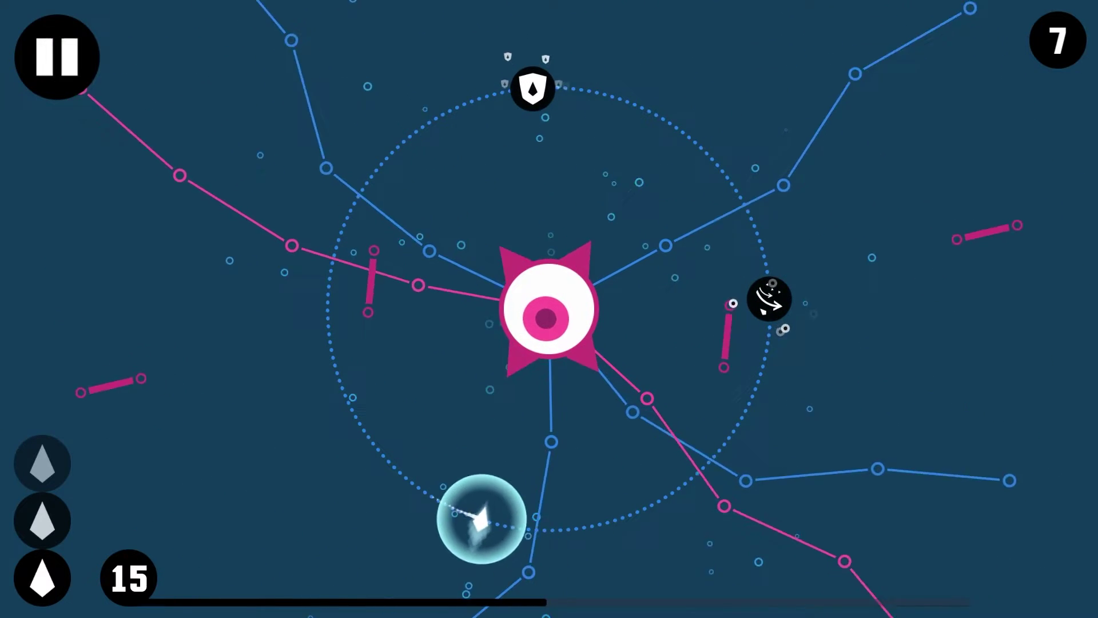
left_click(550, 309)
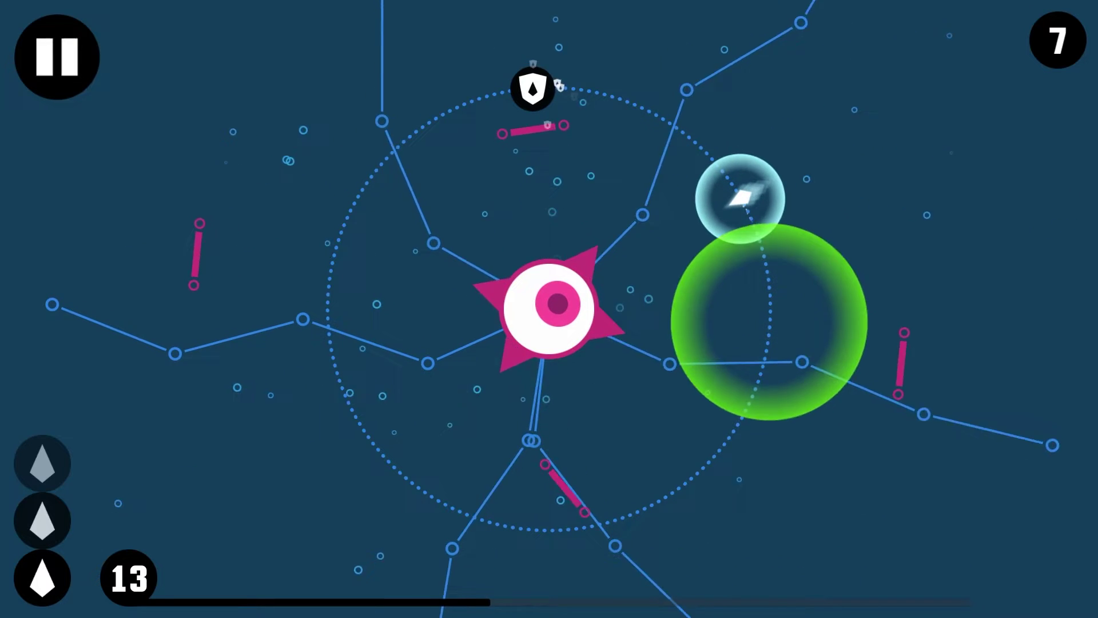
left_click(549, 308)
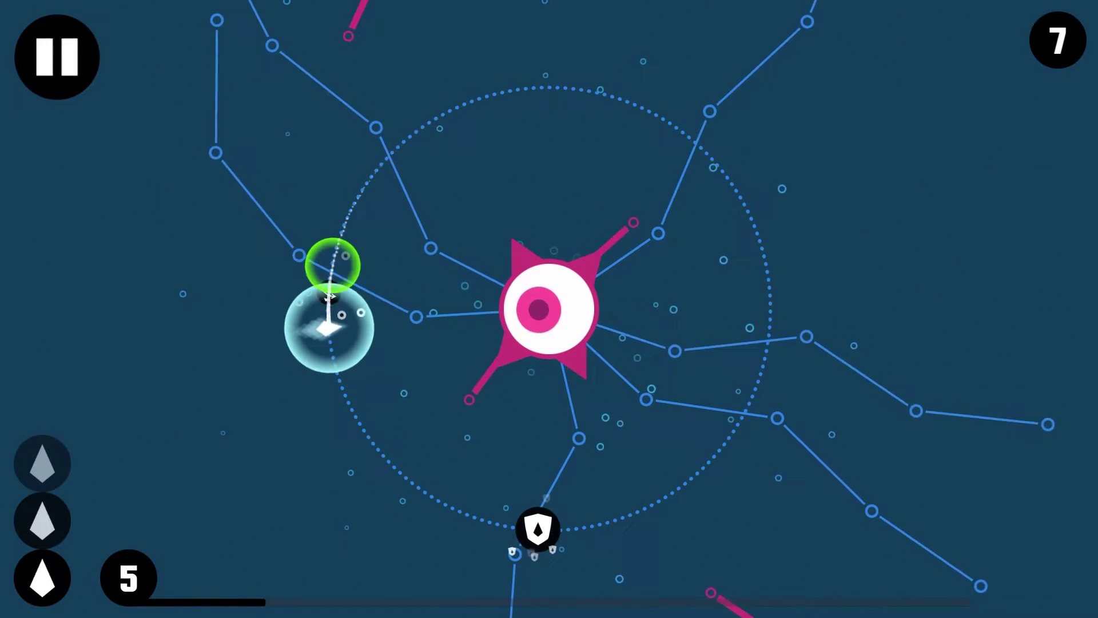
left_click(549, 309)
left_click(549, 309)
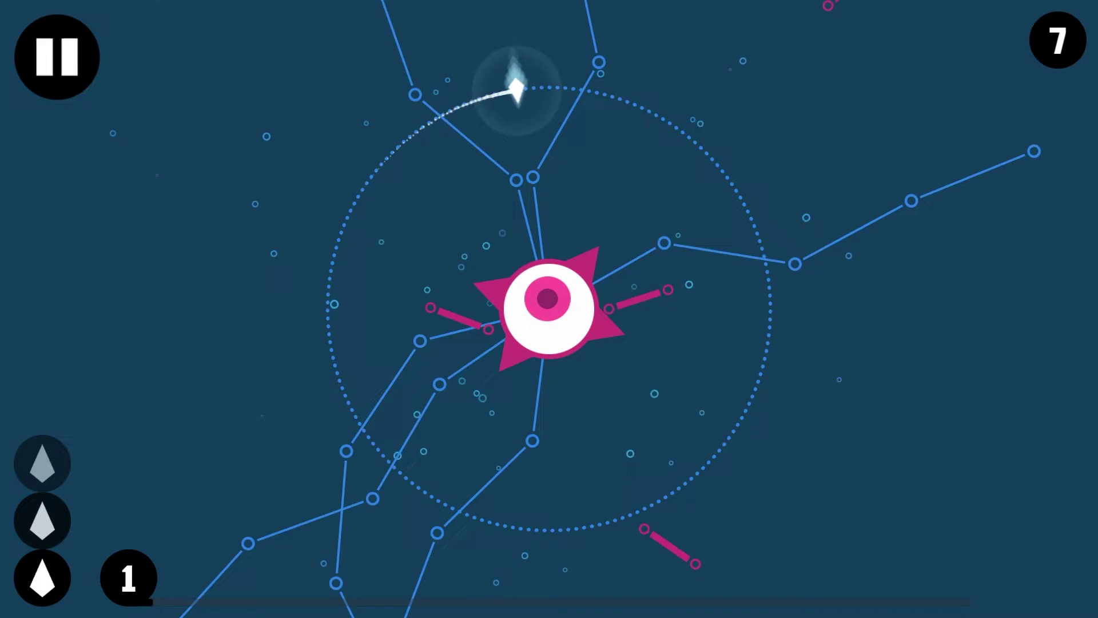
Finish stage 7, dodge purple stage 8's chomping orbs, then pause at timer 24
left_click(550, 309)
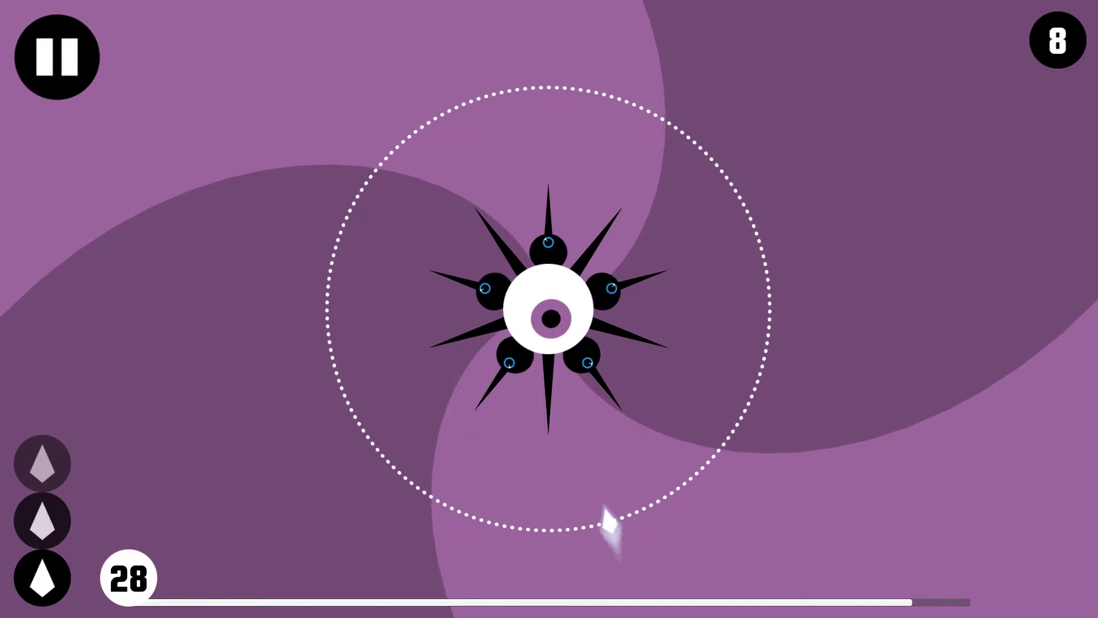
left_click(550, 308)
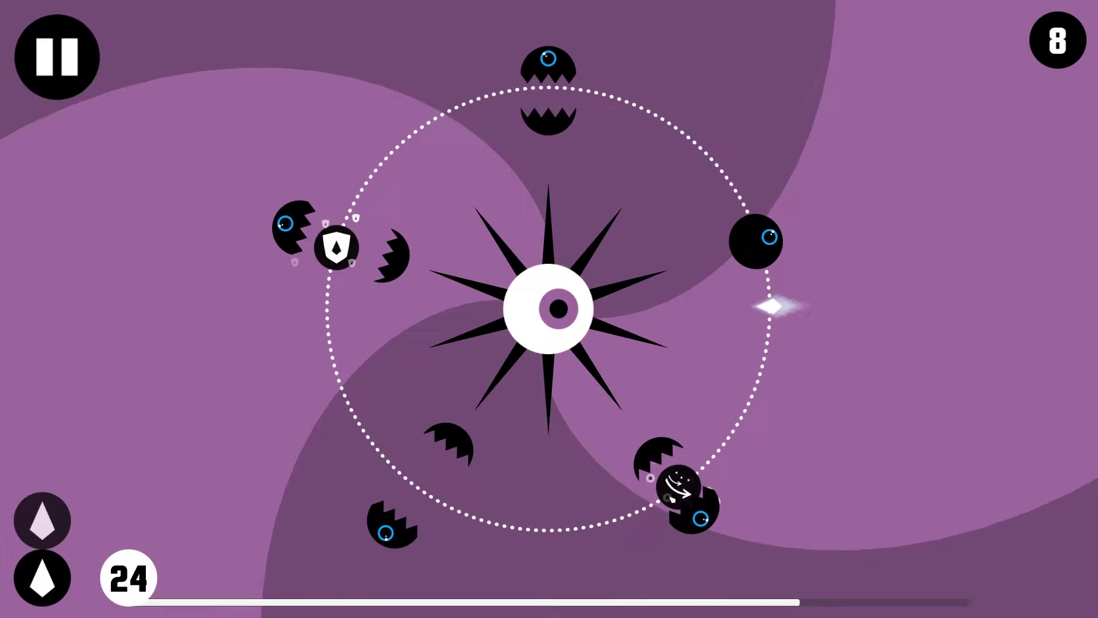
key("Escape")
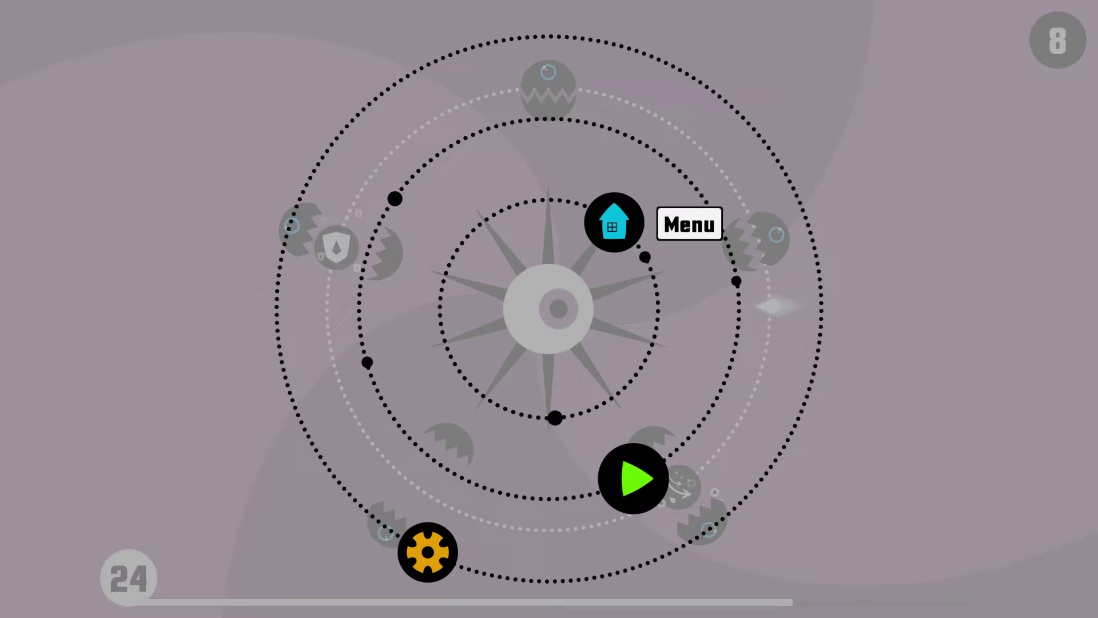
Choose the home (Menu) button on the pause screen to return to the red main menu
left_click(533, 203)
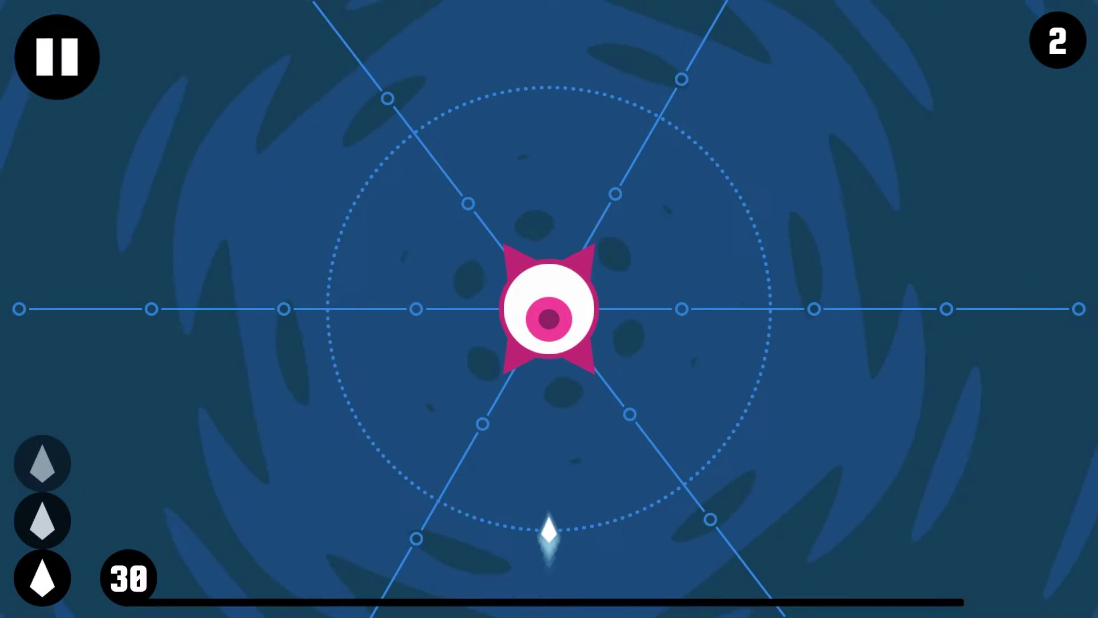
Dodge the dark blue stage's lines along the orbit, then pause at countdown 14
key("Left")
key("Right")
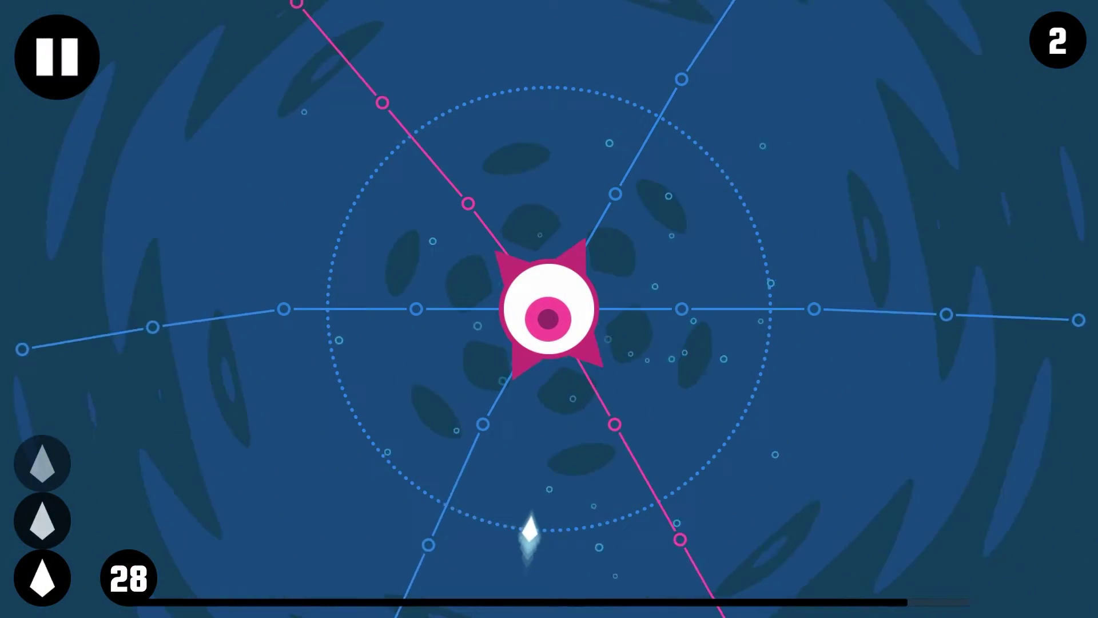
key("Left")
key("Right")
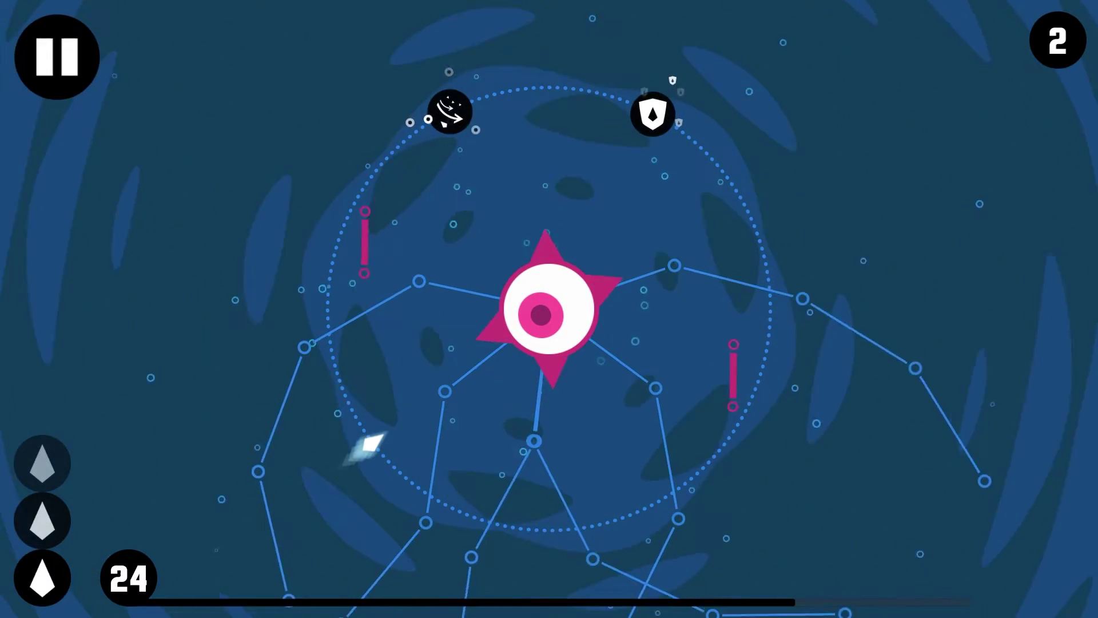
key("Left")
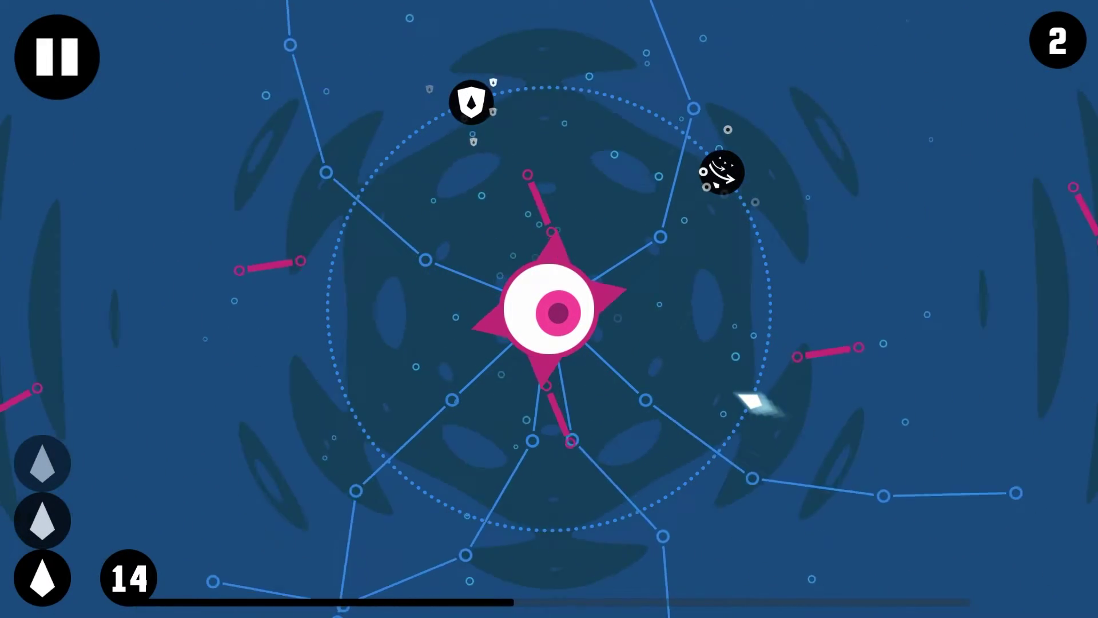
key("Escape")
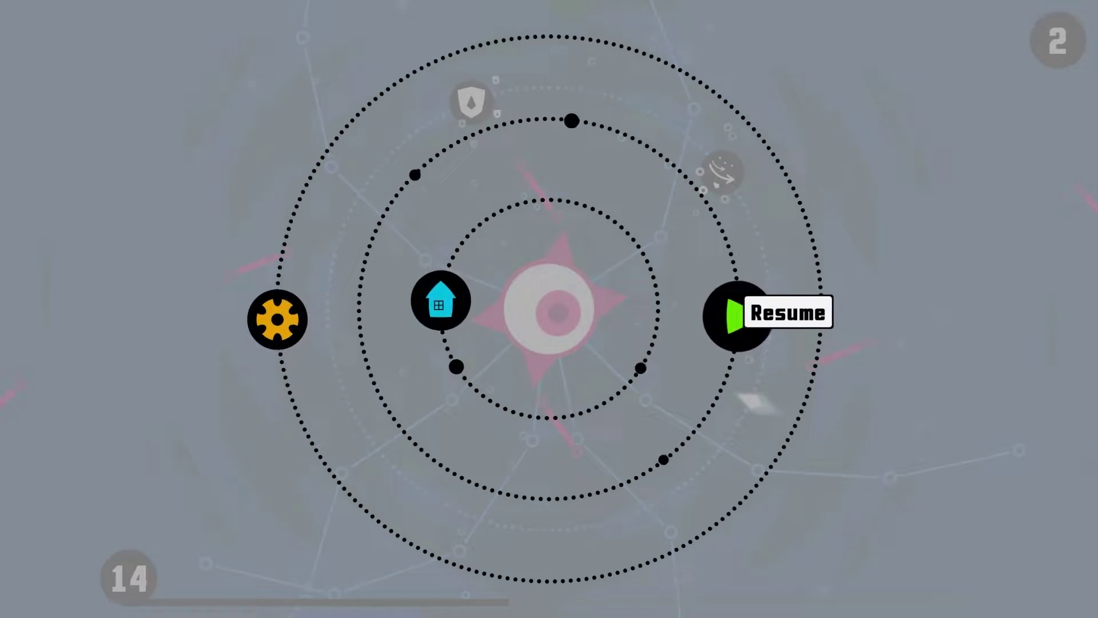
Go home, choose Normal Mode and Normal difficulty, and restart on purple stage 8
key("Escape")
key("Escape")
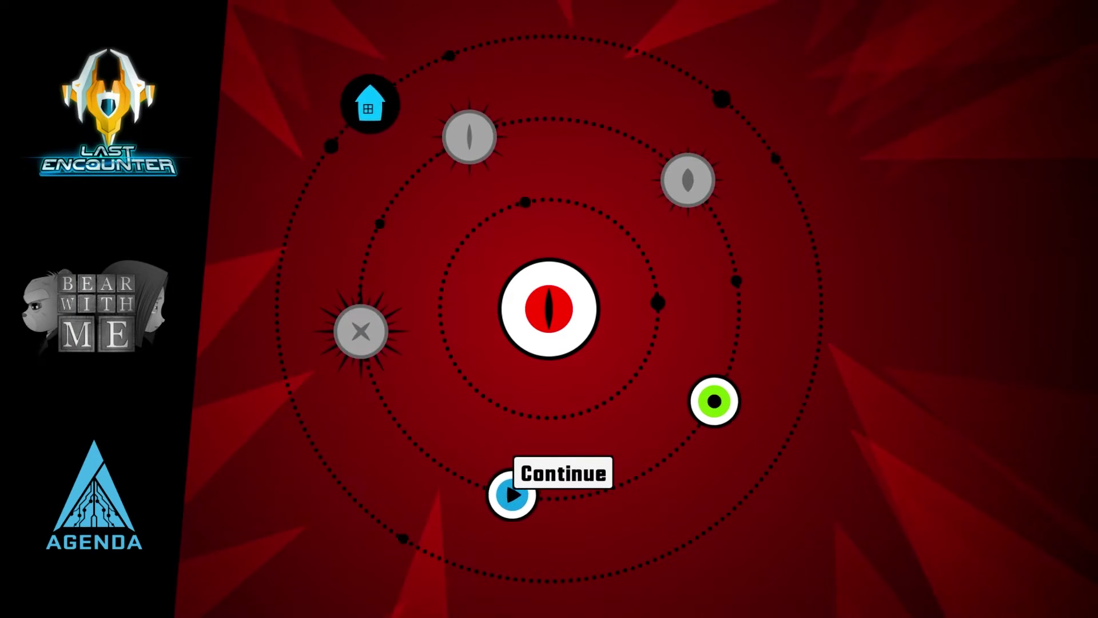
key("Left")
key("Left")
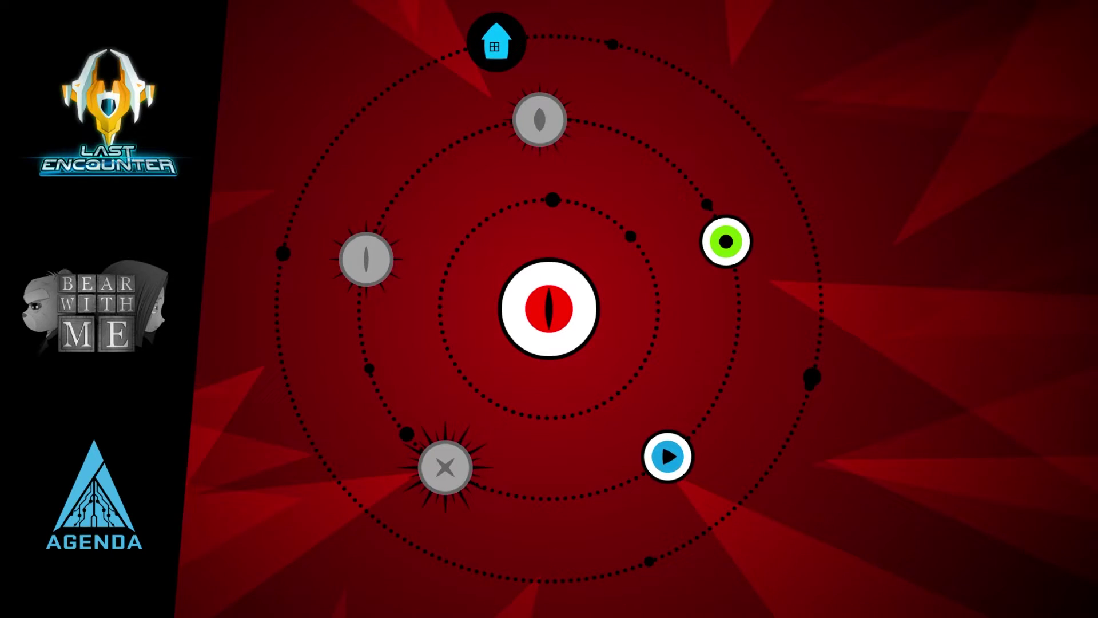
key("Left")
key("Return")
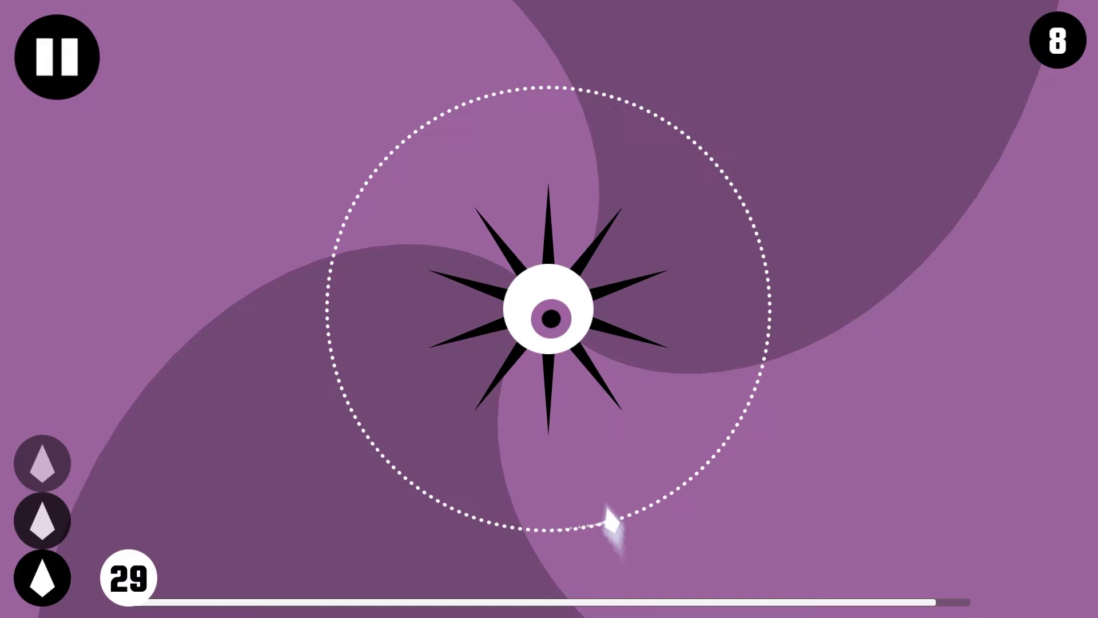
key("Right")
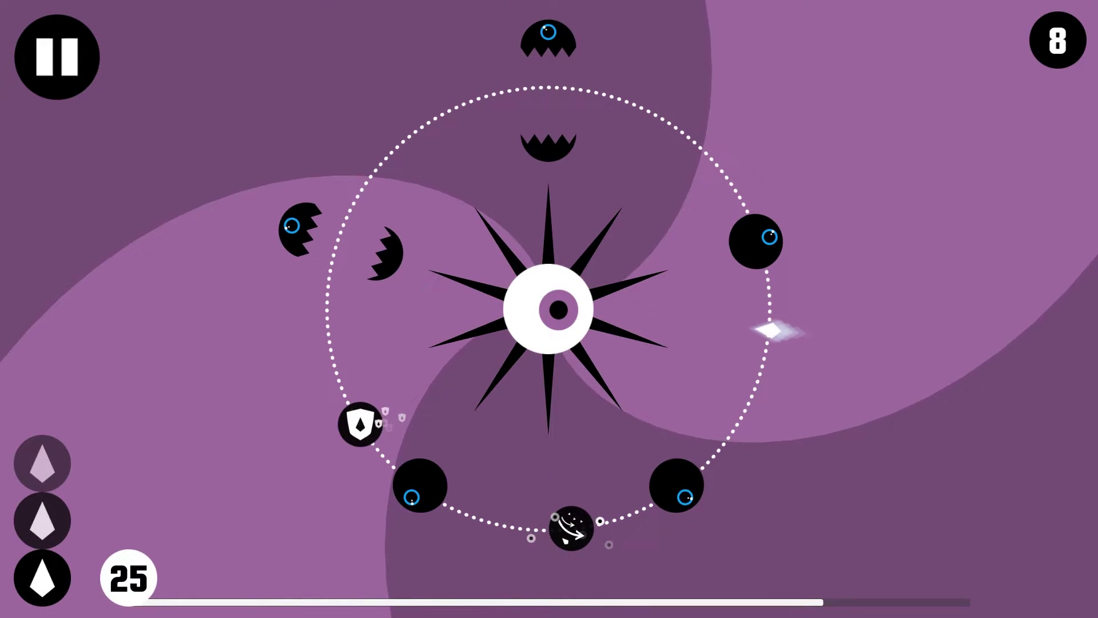
Slide the ship around the lower right of the orbit to dodge the black chompers
key("Left")
key("Right")
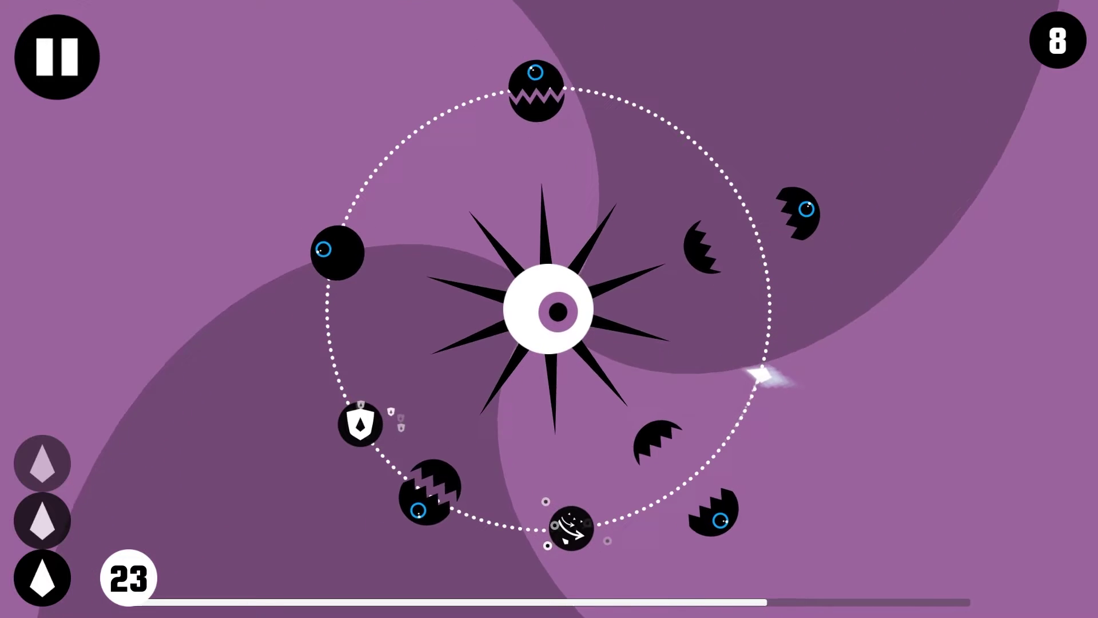
key("Right")
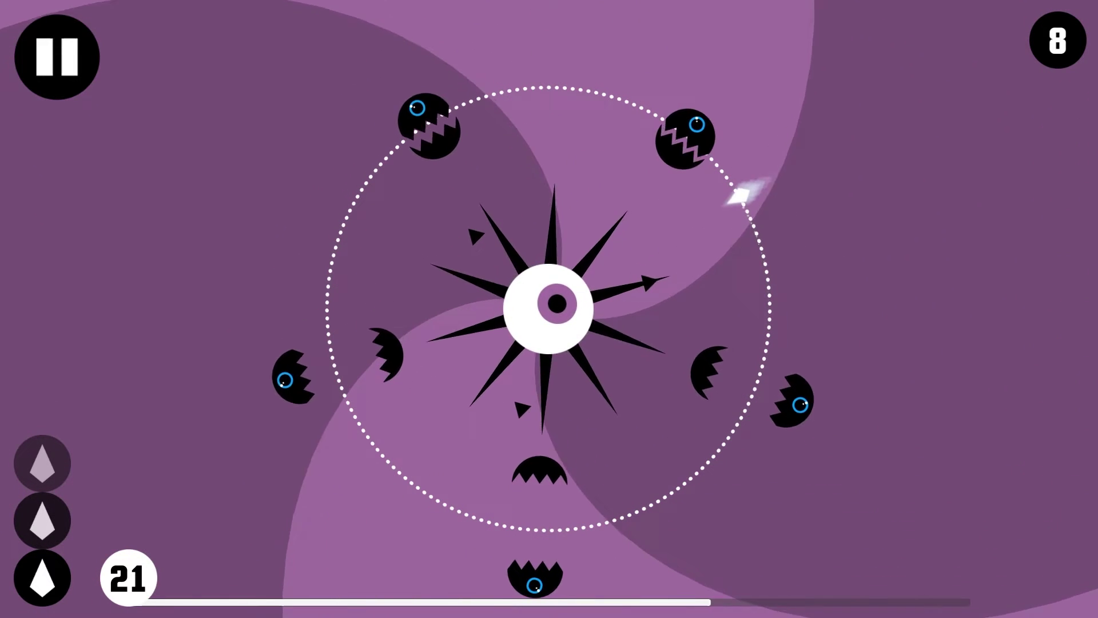
key("Left")
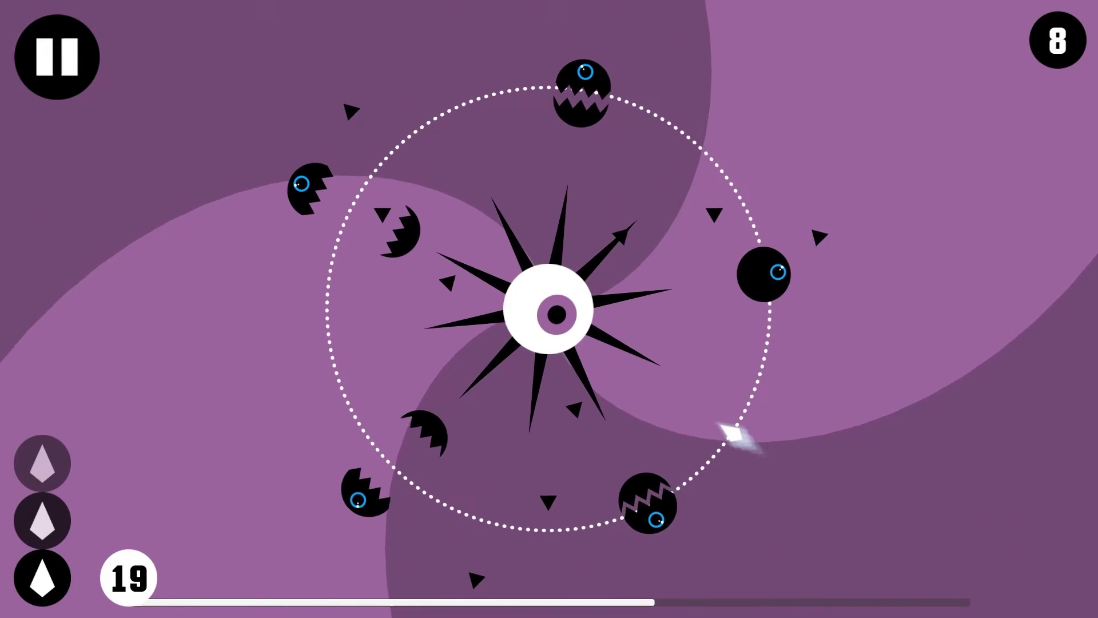
key("Left")
key("Right")
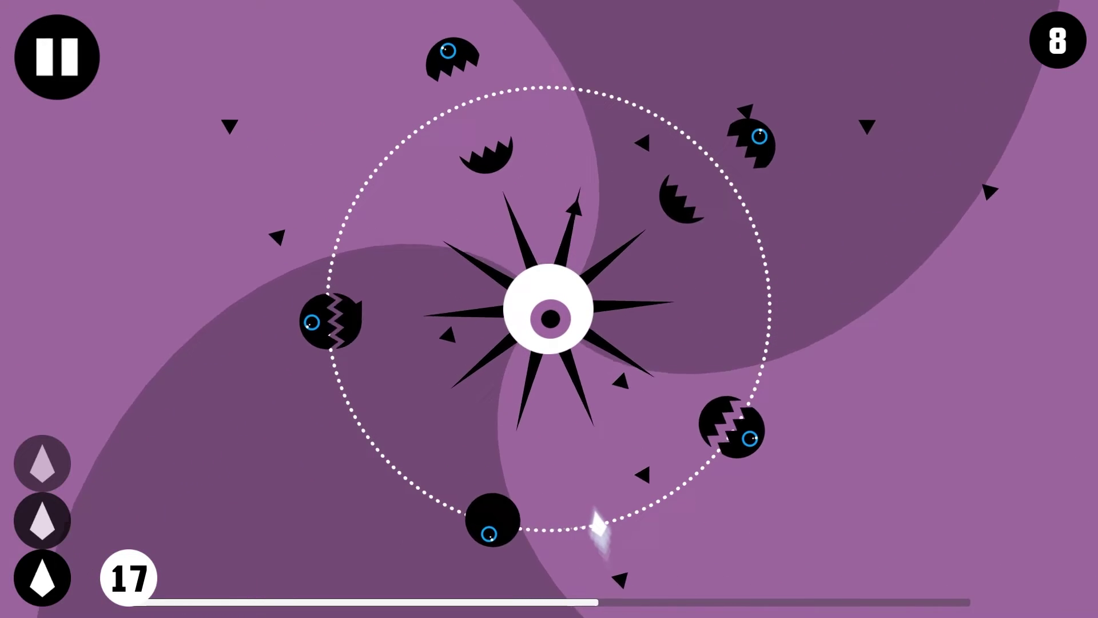
Carry the ship up the left side to the shield and survive to countdown 3
key("Left")
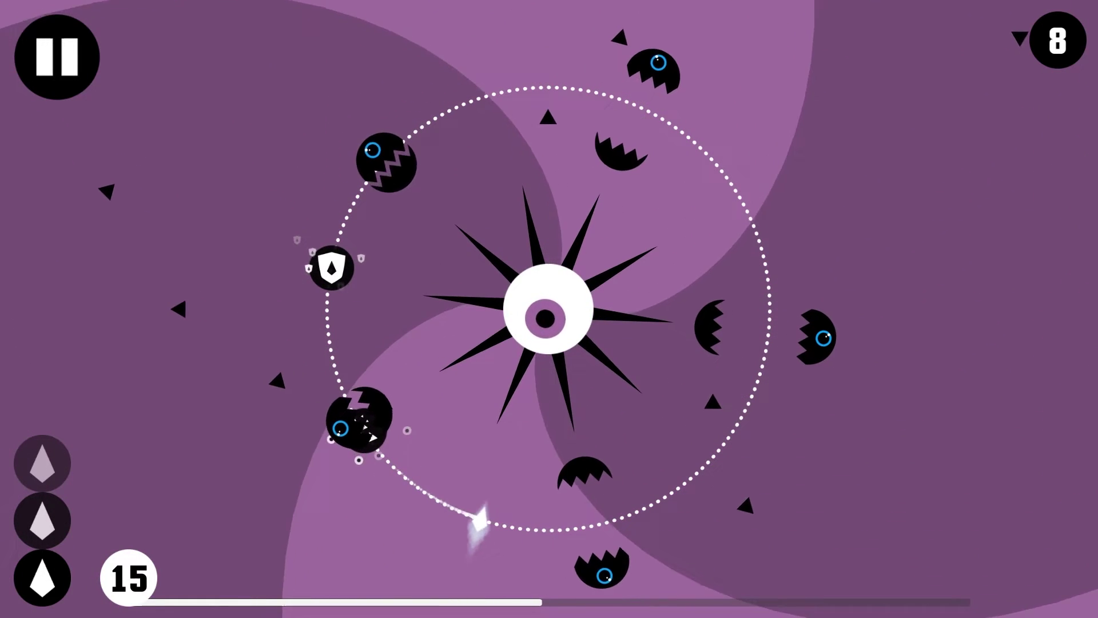
key("Left")
key("Left")
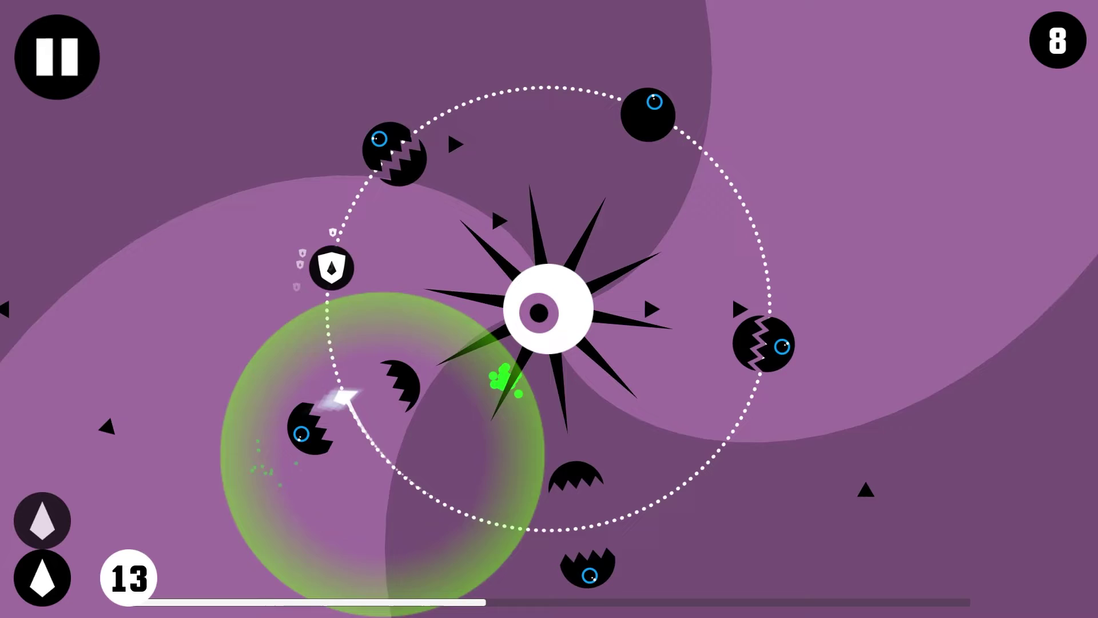
key("Left")
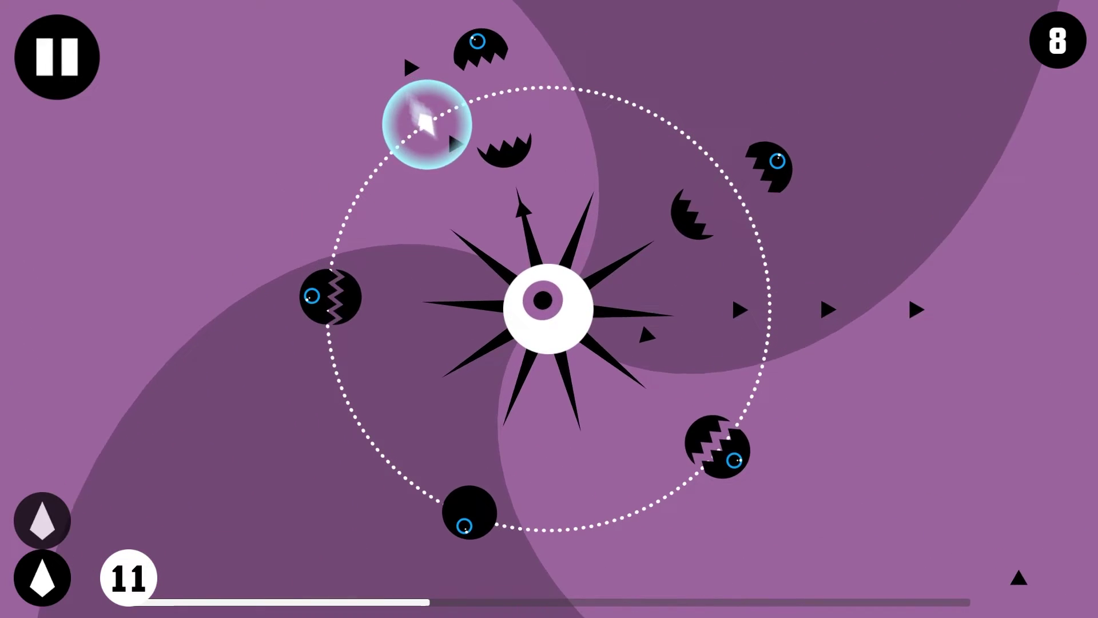
key("Left")
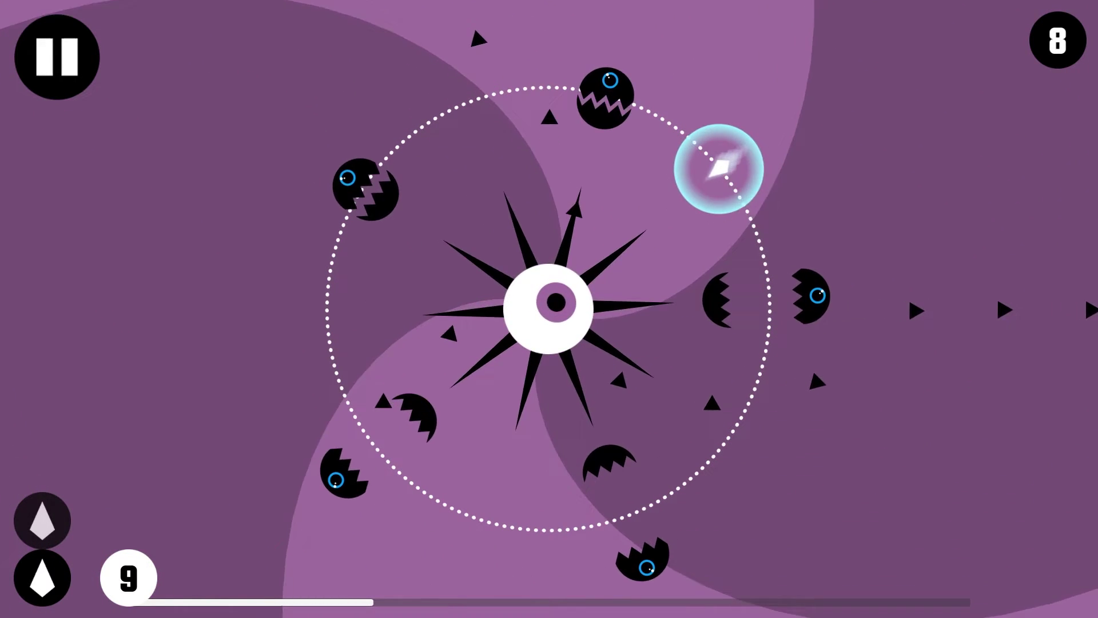
key("Left")
key("Left")
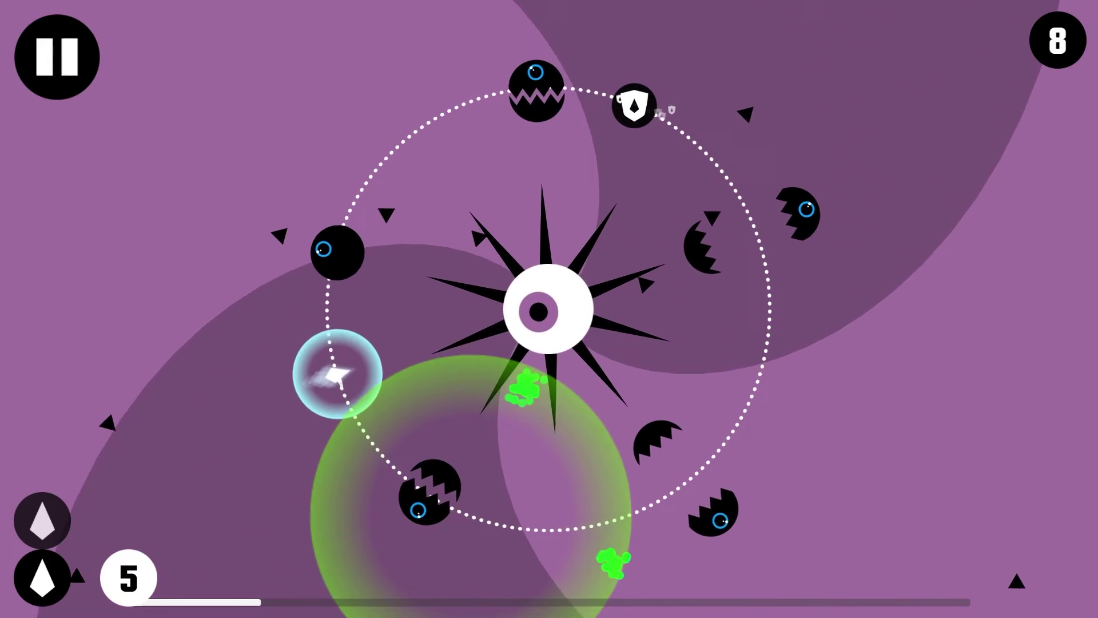
key("Right")
key("Left")
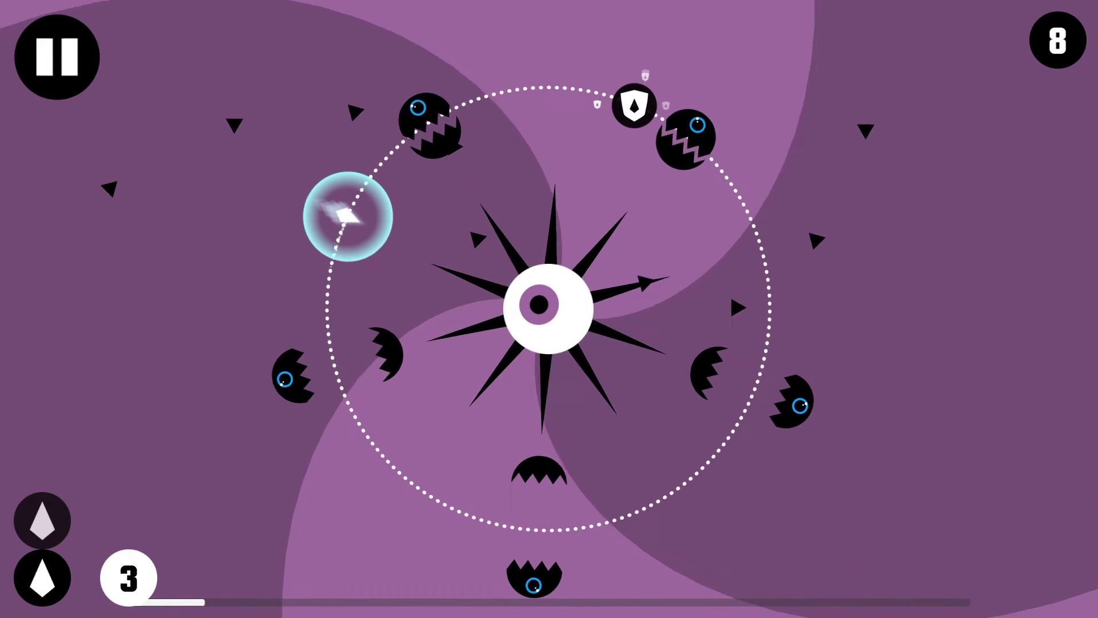
Play the green sawblade stage and fire shots at the eye until the 4.23s game-over screen
key("Right")
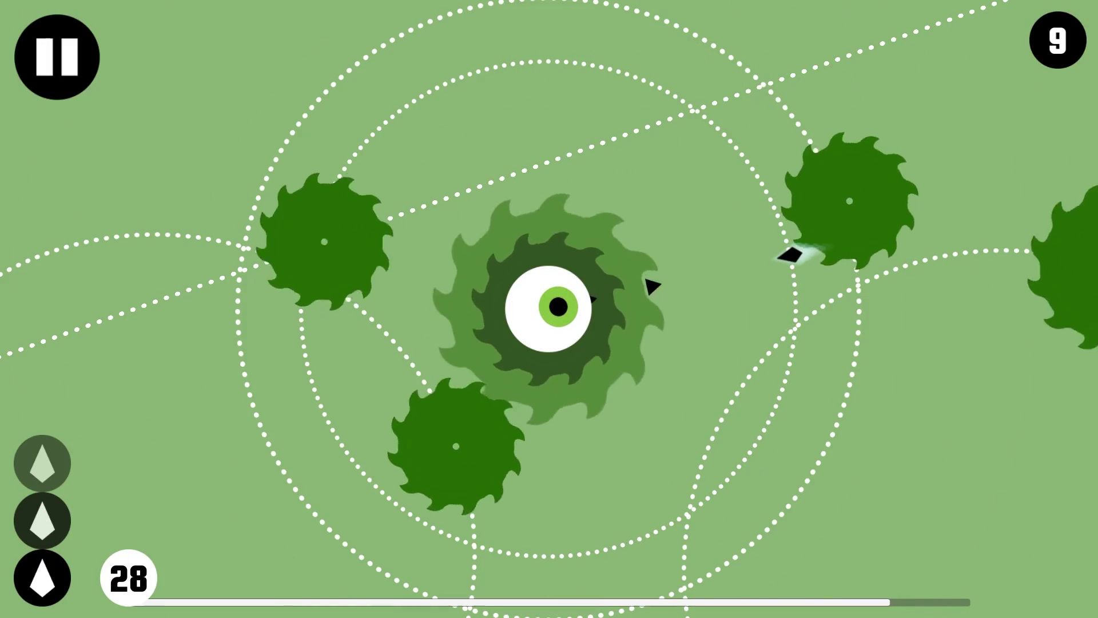
key("space")
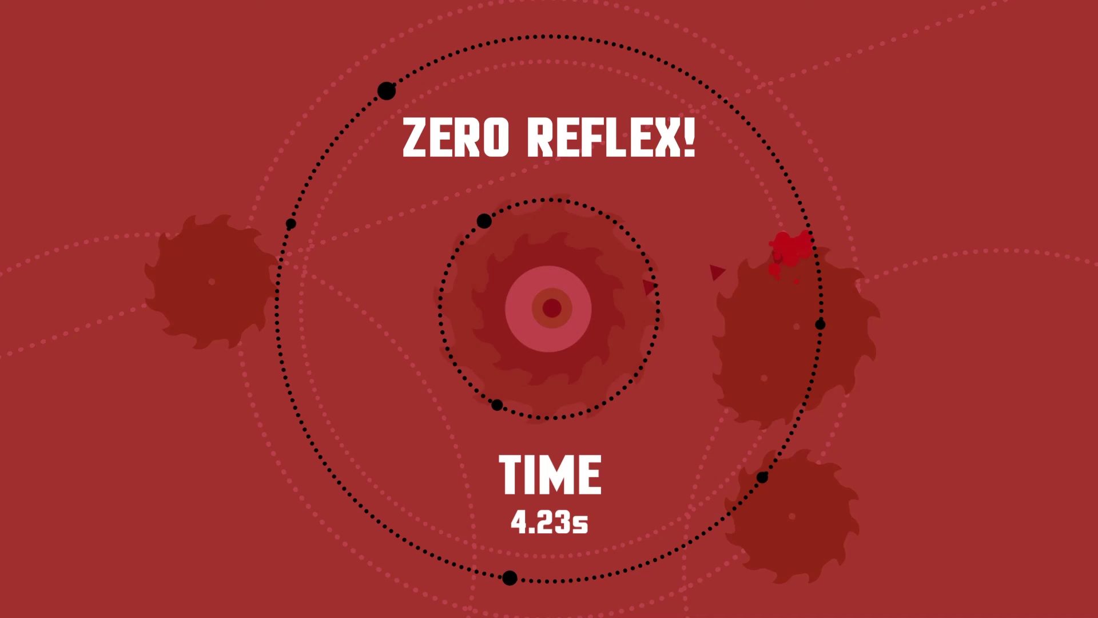